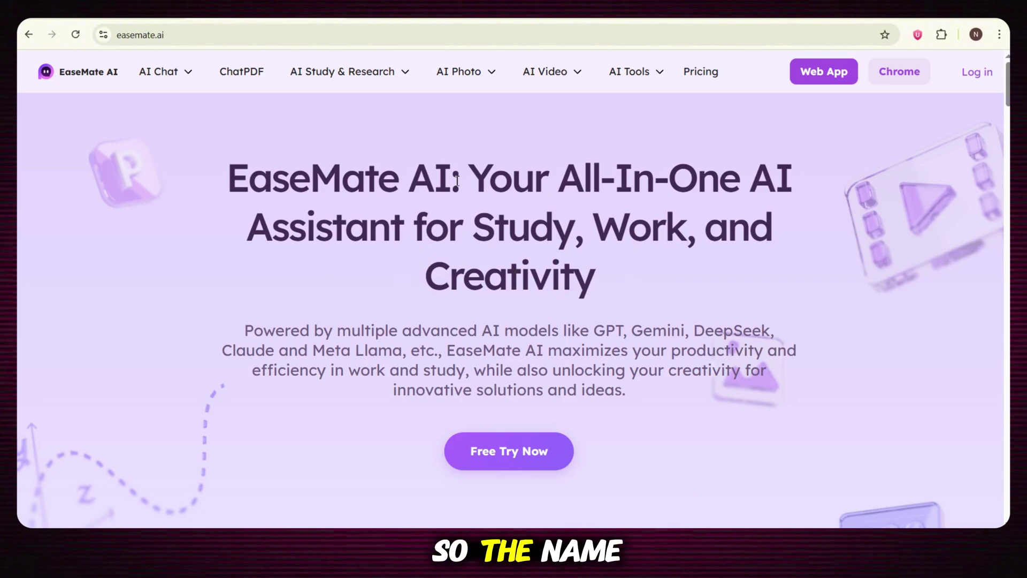
# Clear the headline highlight on the easemate.ai homepage
pyautogui.click(234, 181)
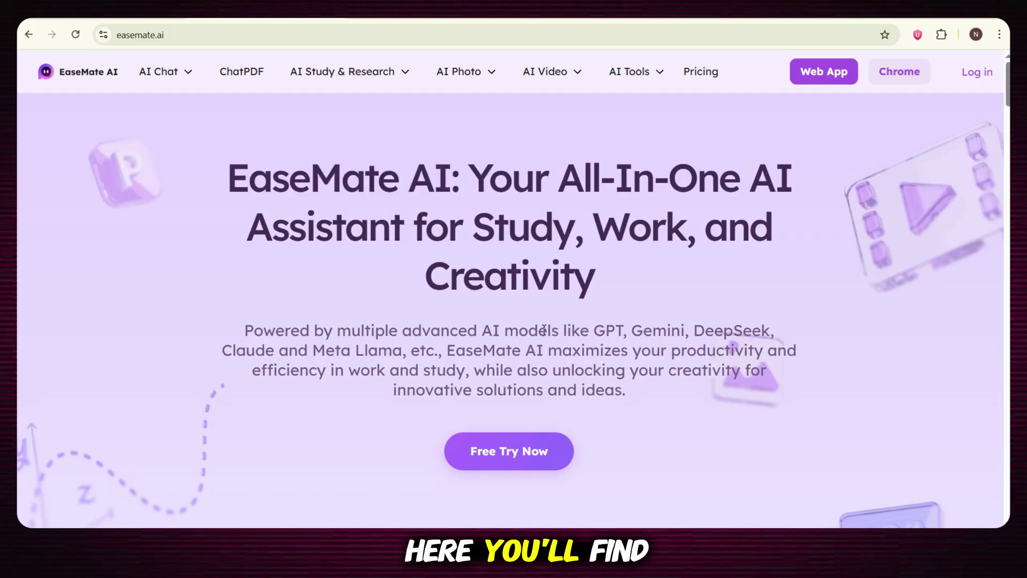
# Browse the AI Chat, AI Study & Research, AI Photo and AI Video menus
pyautogui.click(189, 73)
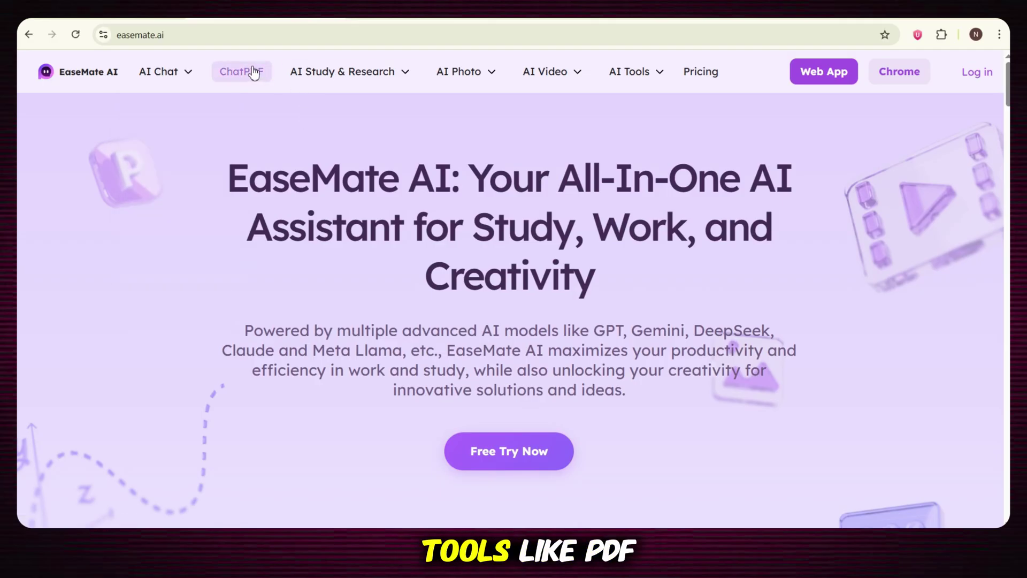
pyautogui.click(327, 78)
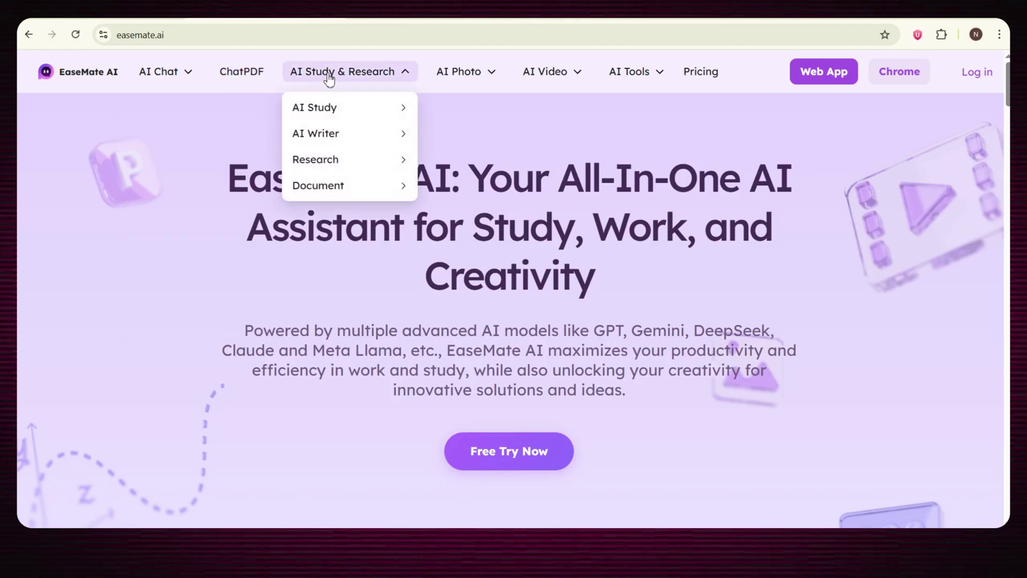
pyautogui.click(358, 90)
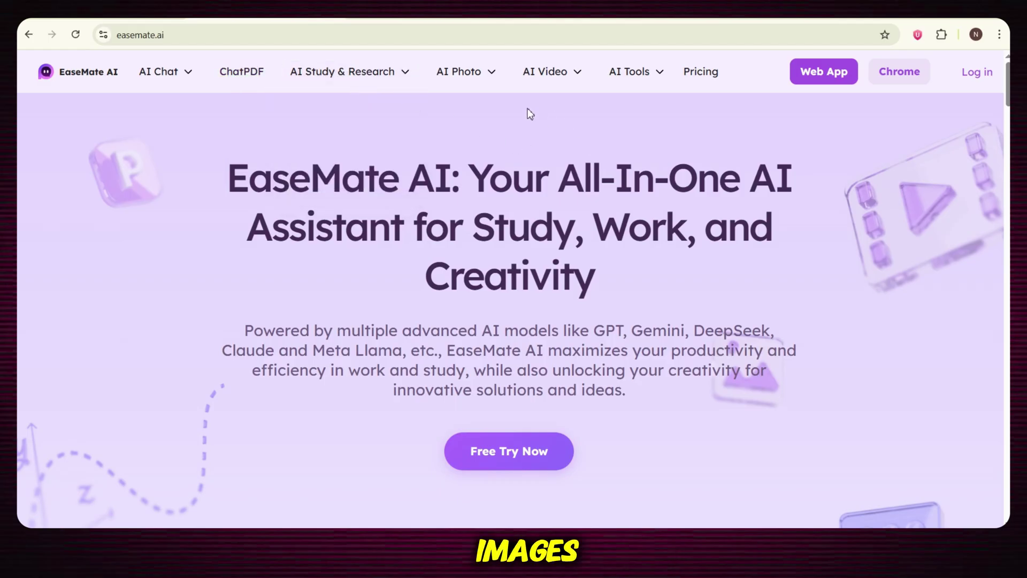
pyautogui.click(483, 78)
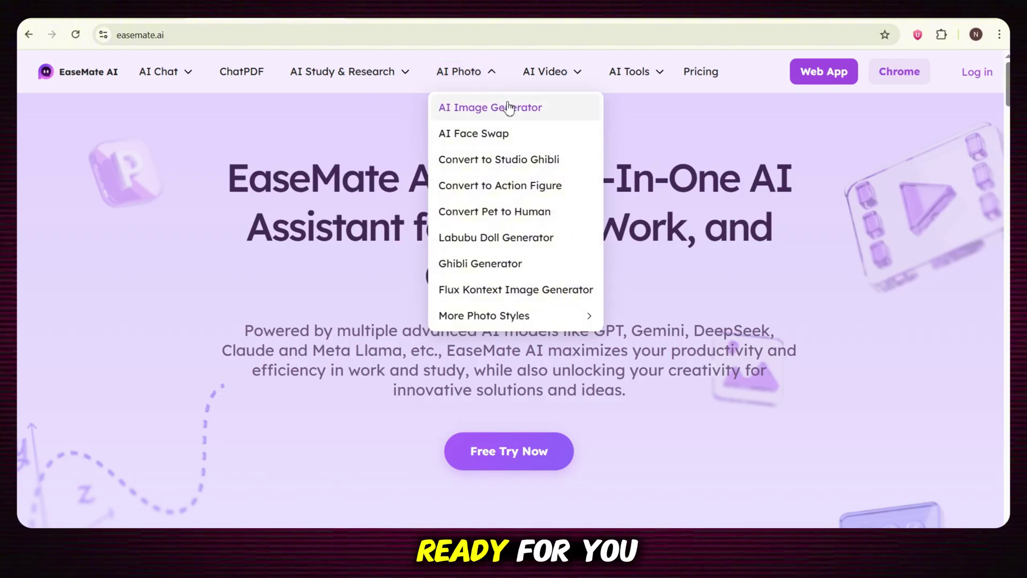
pyautogui.click(576, 72)
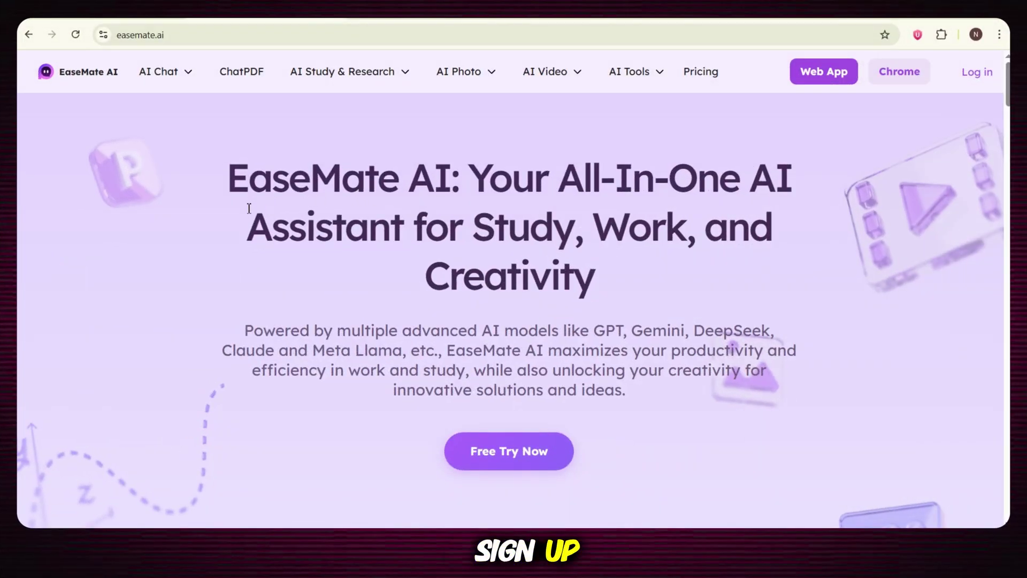
# Enter the free web app, sign in with Google and claim the Day 1 check-in
pyautogui.click(502, 465)
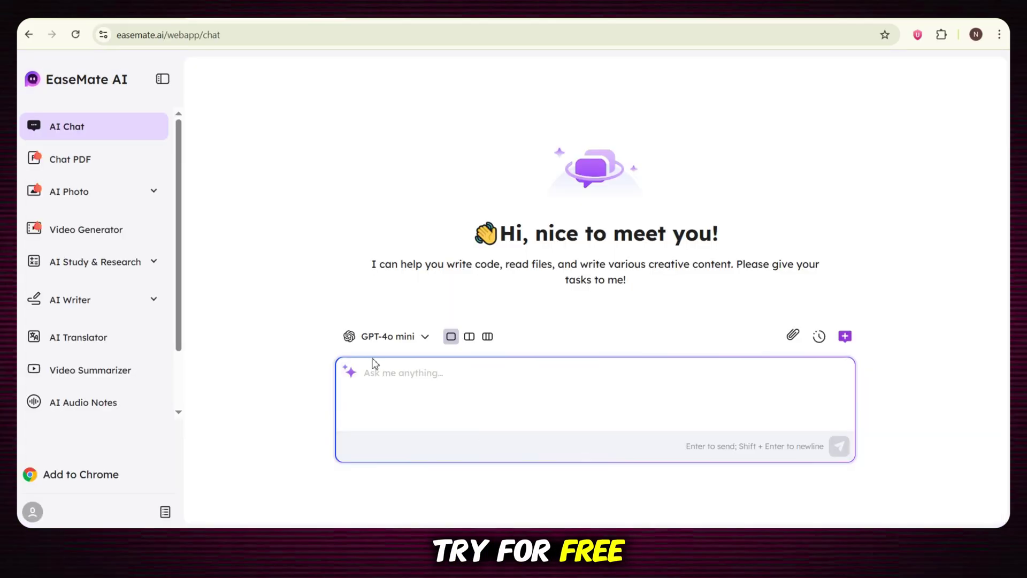
pyautogui.click(36, 512)
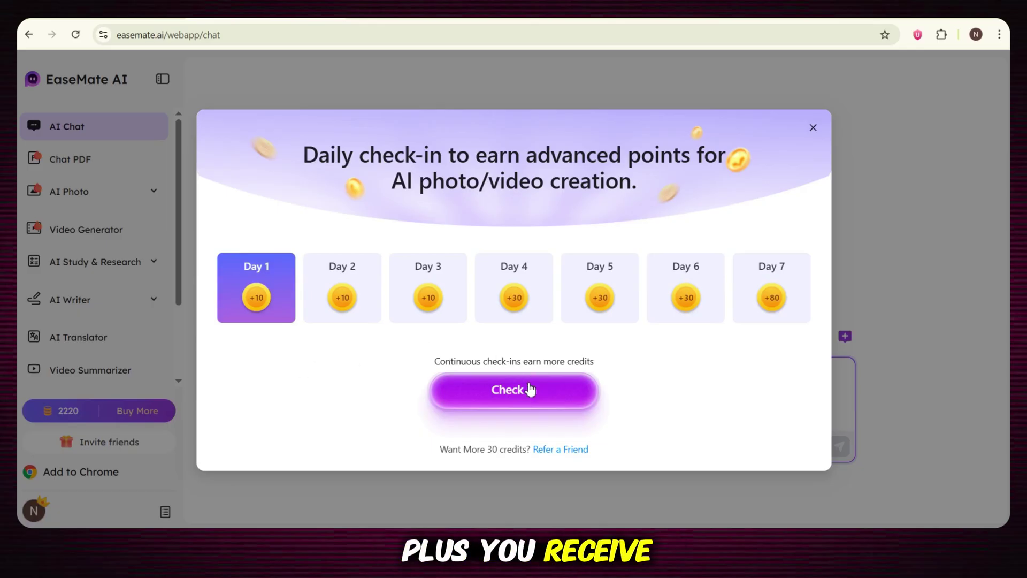
pyautogui.click(483, 396)
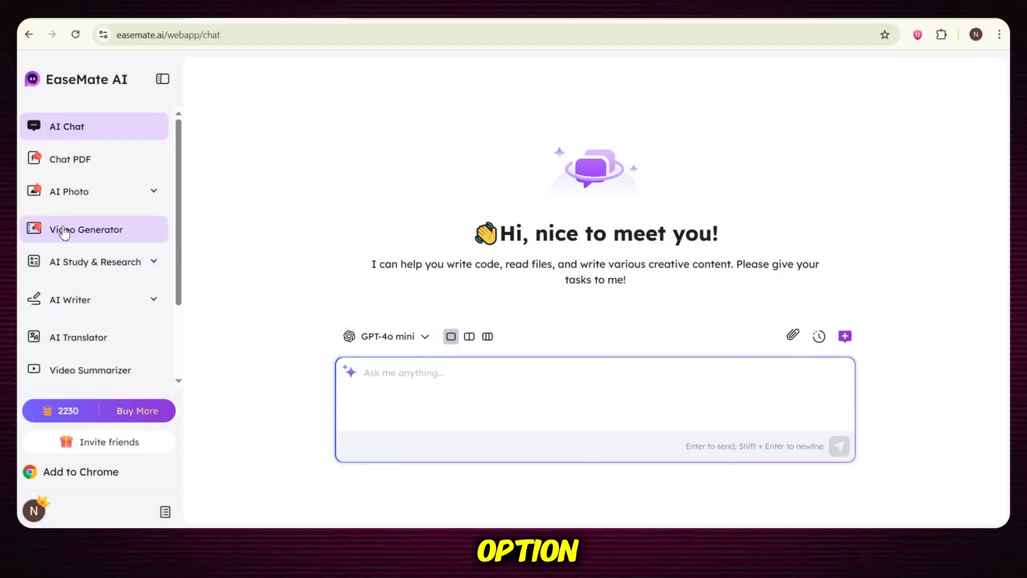
pyautogui.click(48, 233)
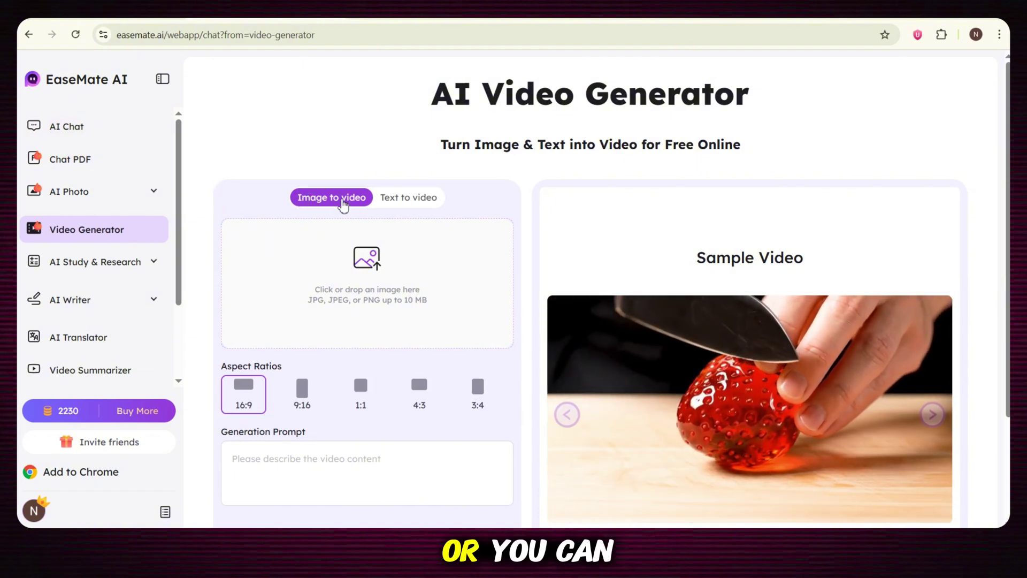
# Switch to Text to video and look through the available video models
pyautogui.click(410, 205)
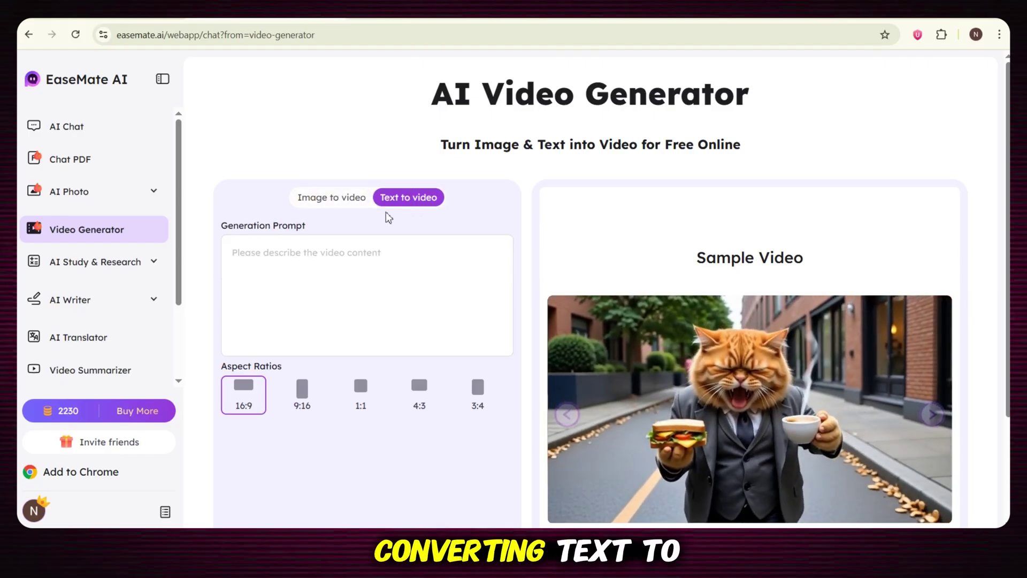
pyautogui.scroll(-3, 423, 219)
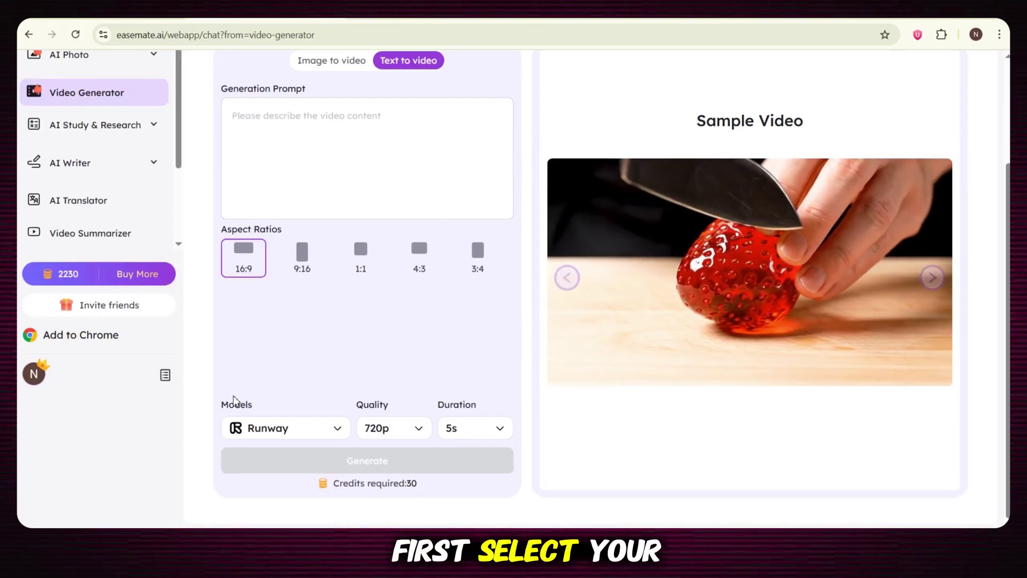
pyautogui.click(278, 428)
pyautogui.scroll(-3, 411, 342)
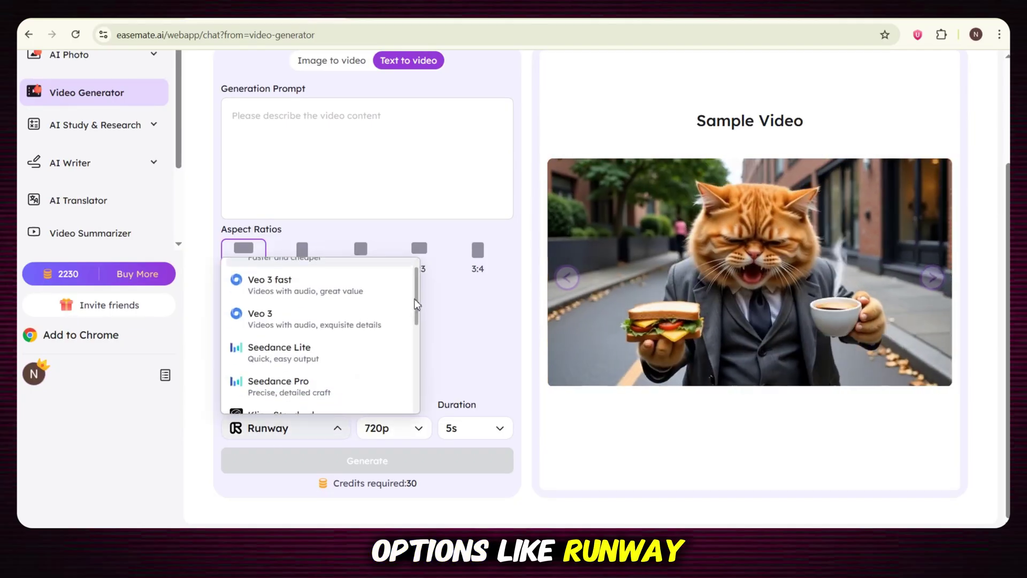
pyautogui.scroll(-3, 412, 353)
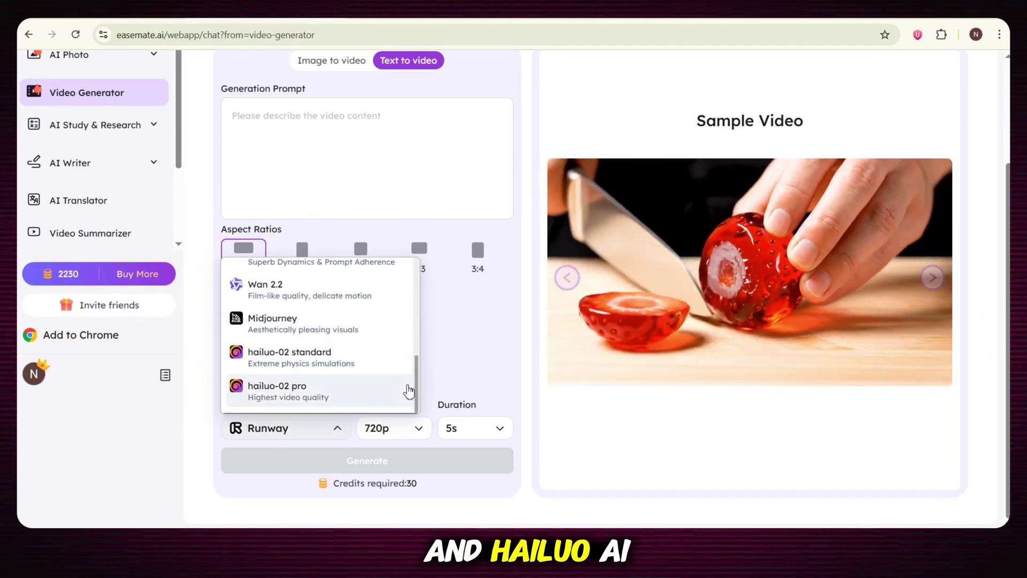
pyautogui.scroll(5, 325, 345)
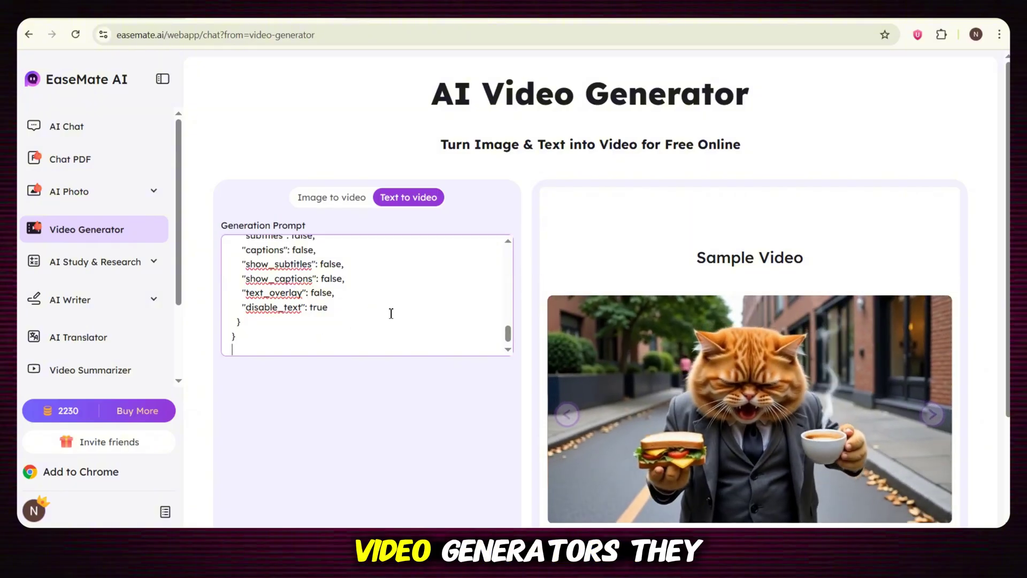
# Generate the 8s 720p Veo 3 snowy strawberry-row clip and play it
pyautogui.moveTo(510, 343); pyautogui.dragTo(509, 255)
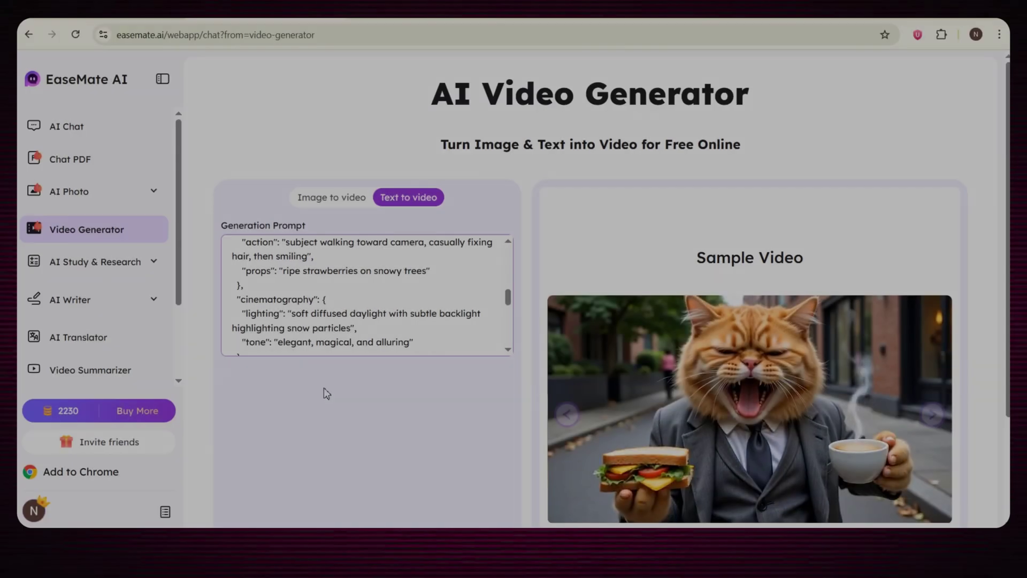
pyautogui.scroll(-3, 327, 394)
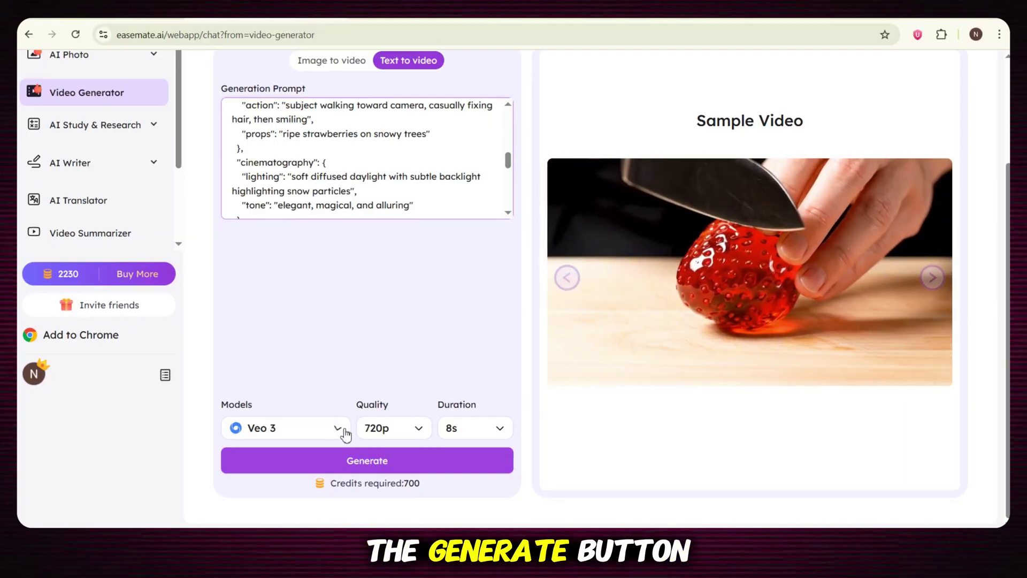
pyautogui.click(356, 461)
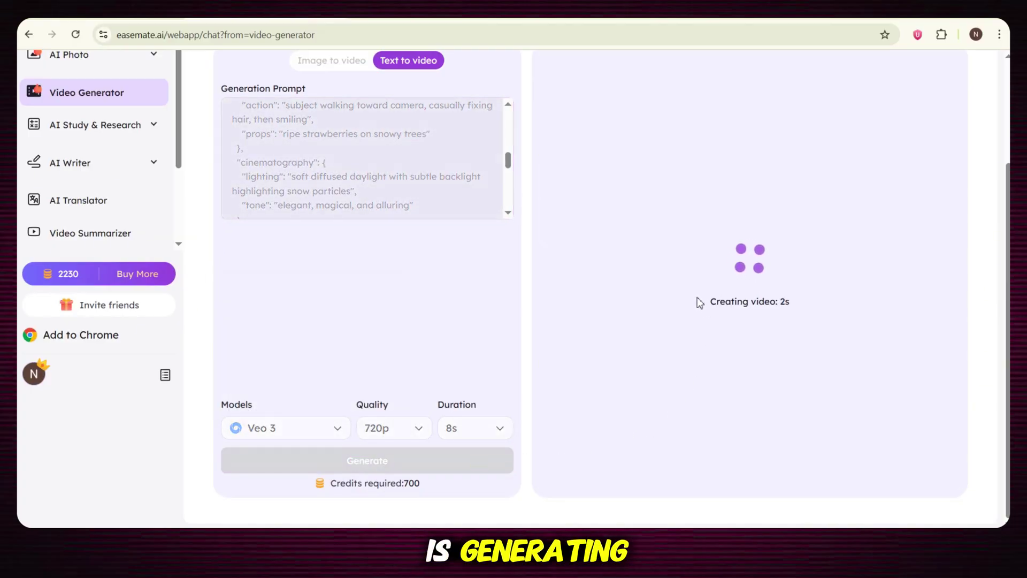
pyautogui.moveTo(792, 305); pyautogui.dragTo(683, 309)
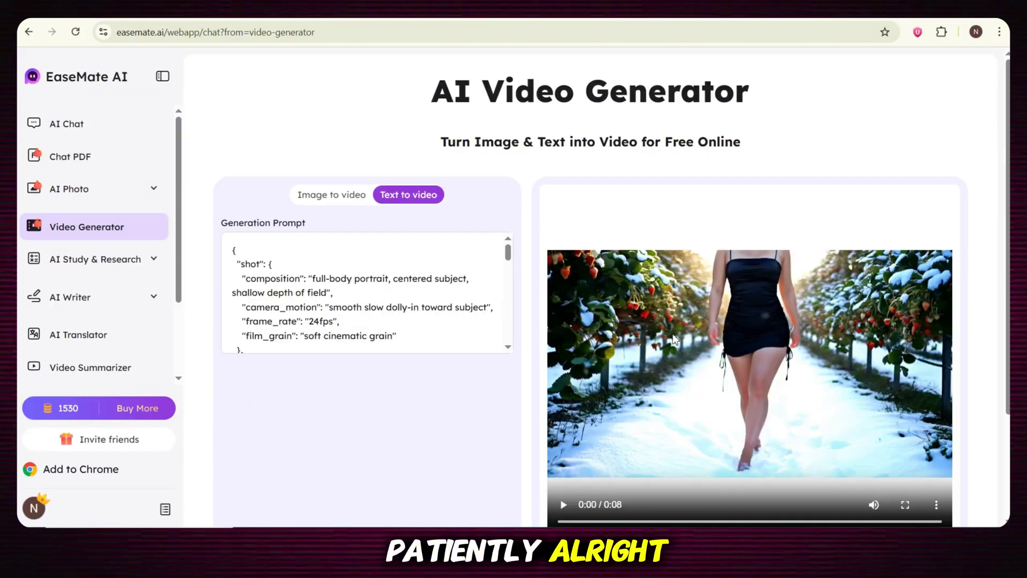
pyautogui.click(733, 357)
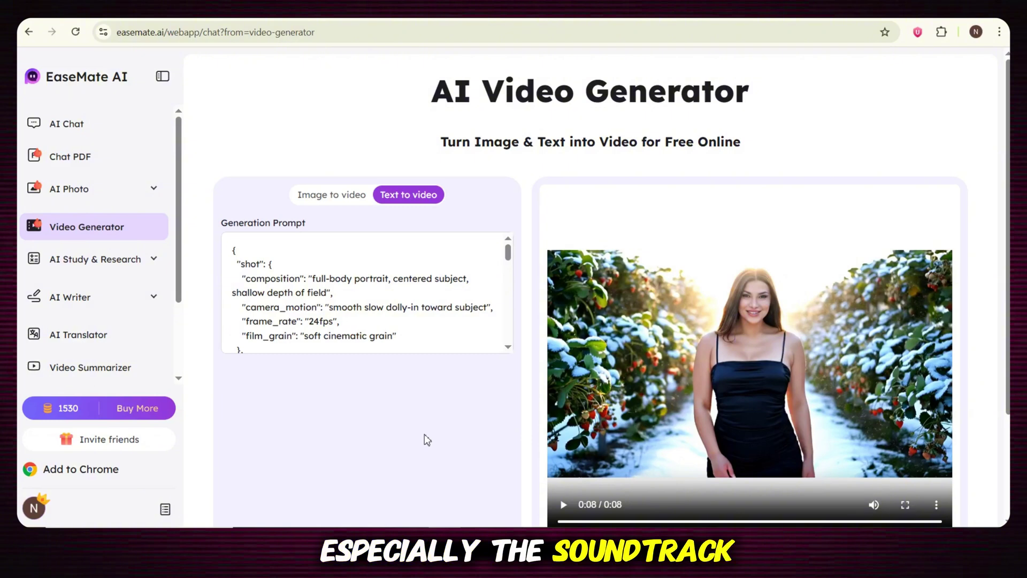
# Replace the prompt, generate the red-haired woman's snowy strawberry field clip and play it
pyautogui.click(309, 291)
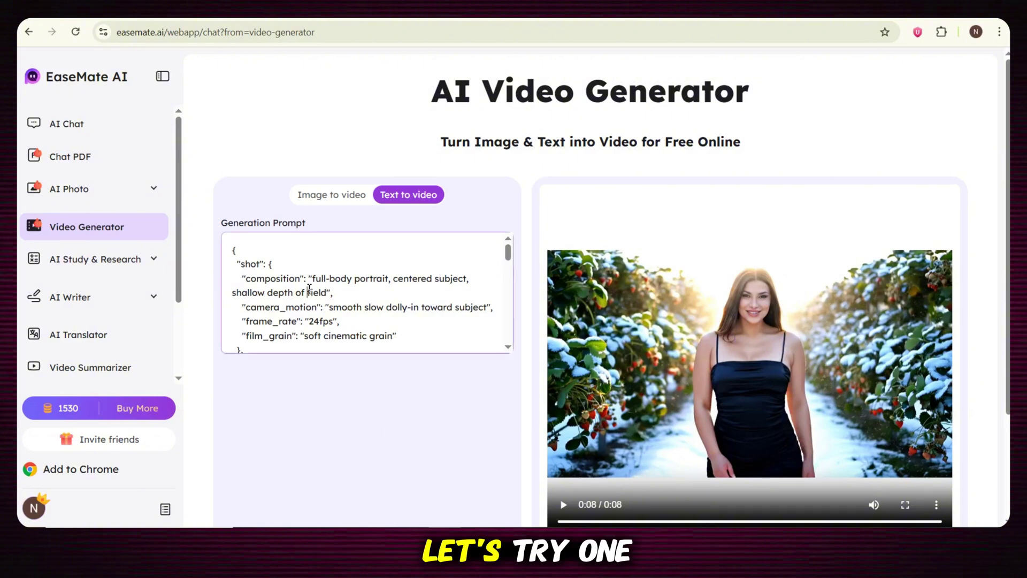
pyautogui.hotkey('ctrl', 'a')
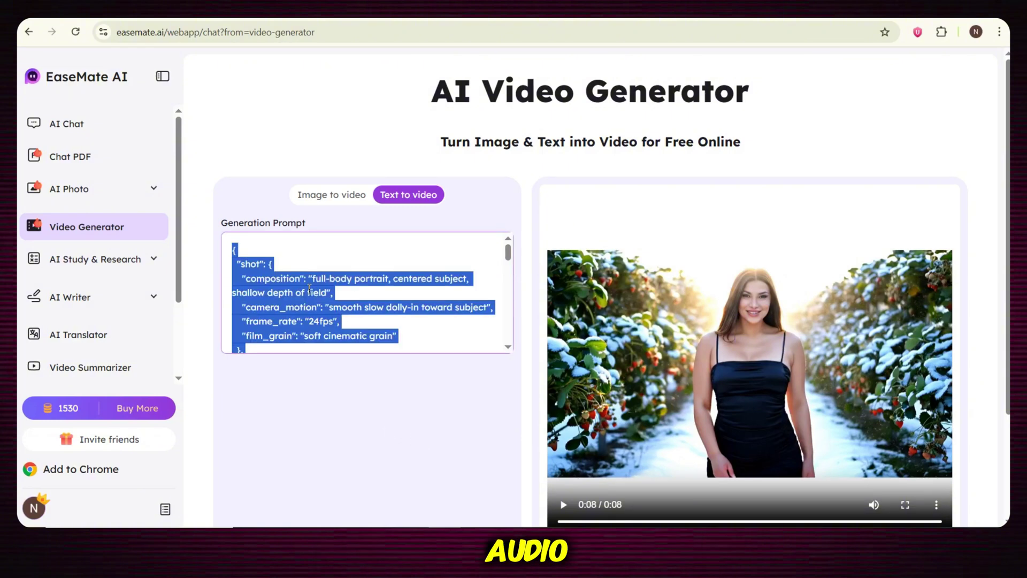
pyautogui.press('BackSpace')
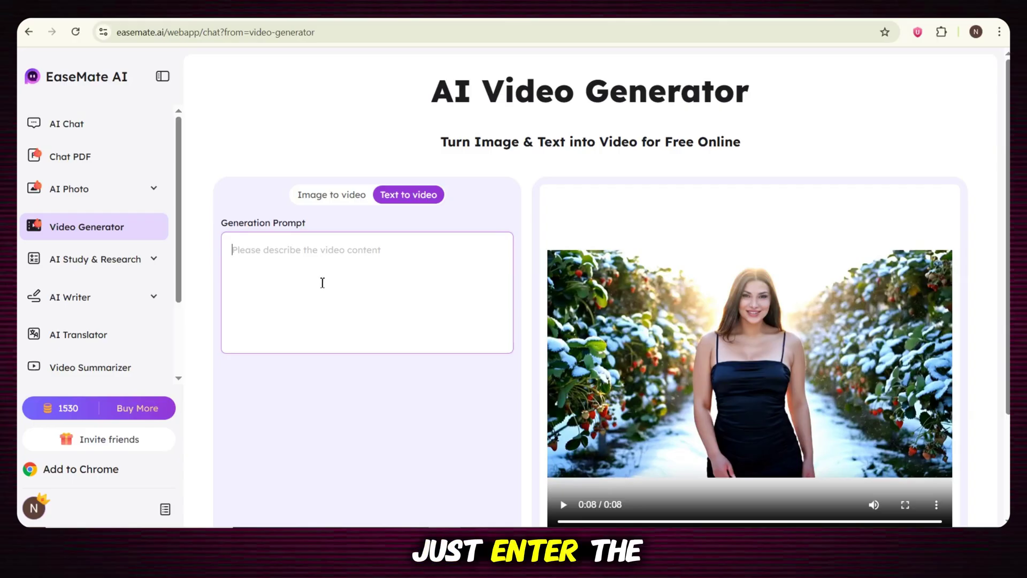
pyautogui.scroll(-3, 413, 348)
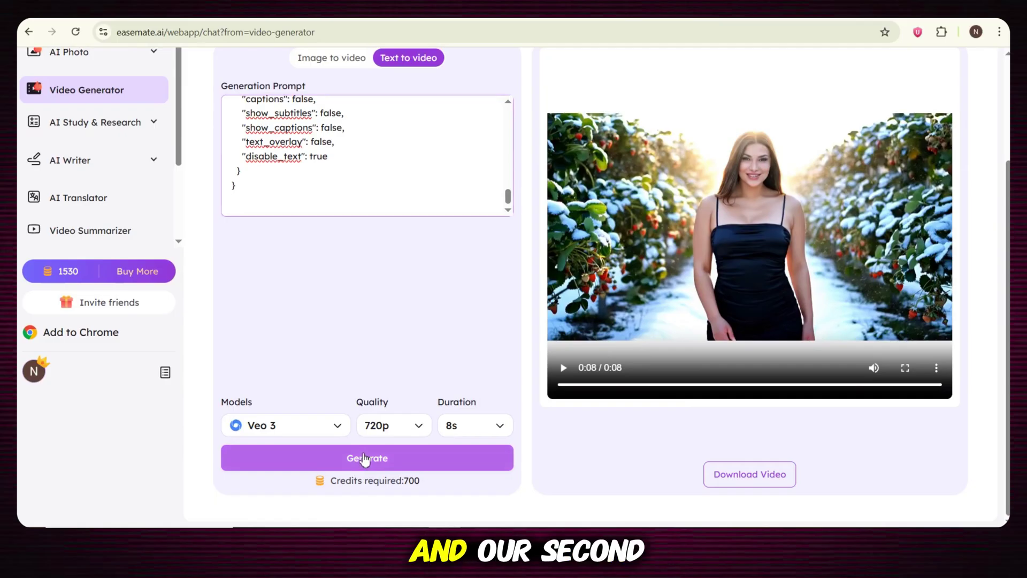
pyautogui.click(394, 459)
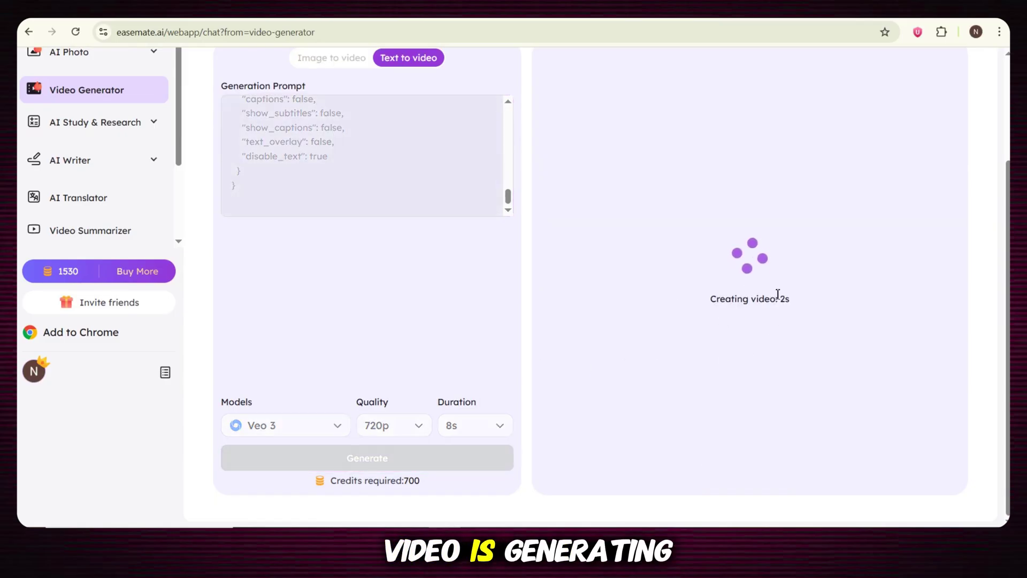
pyautogui.scroll(1, 686, 283)
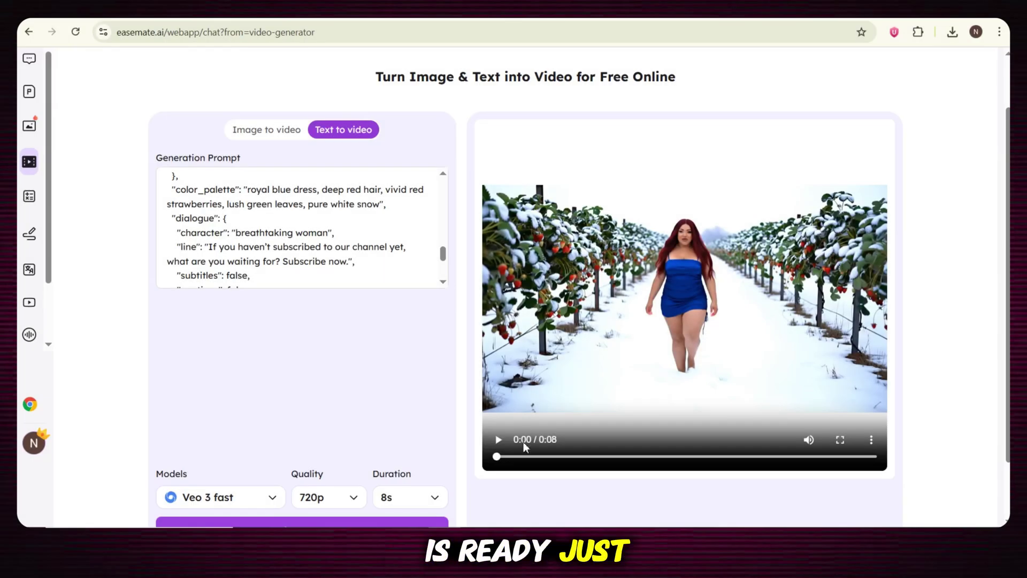
pyautogui.click(497, 442)
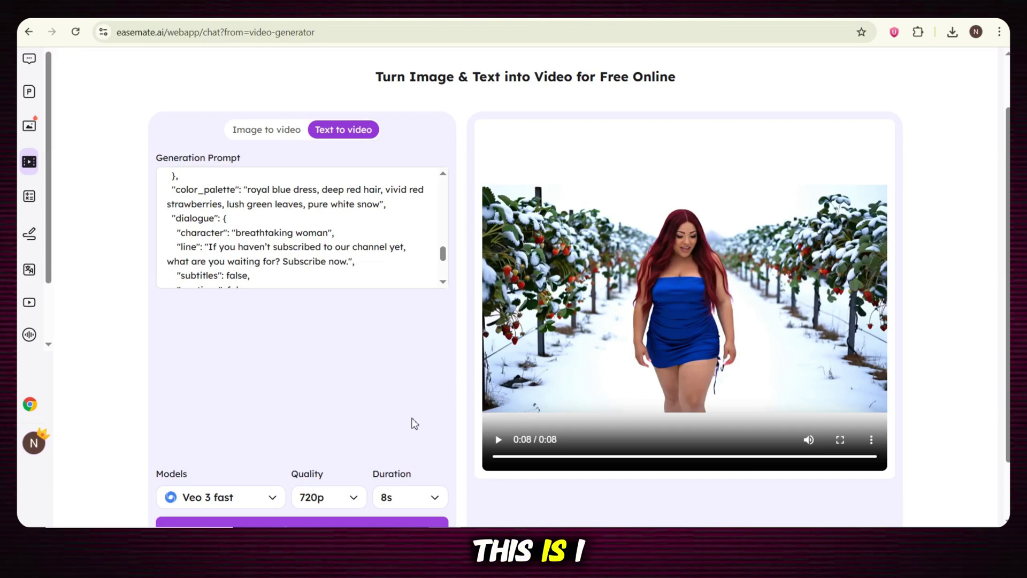
# Browse the list of video models again
pyautogui.scroll(-2, 374, 426)
pyautogui.click(254, 428)
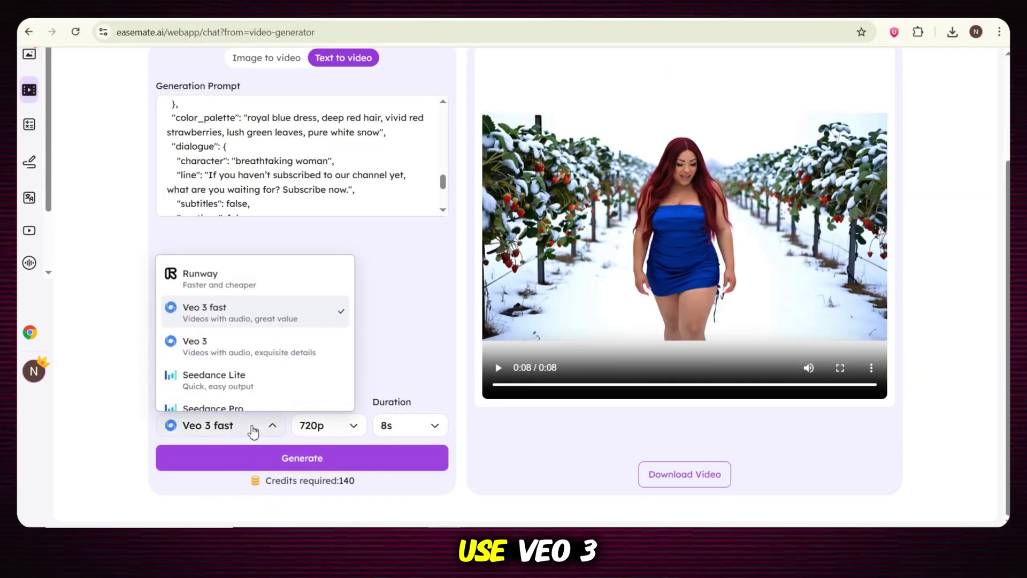
pyautogui.click(138, 320)
pyautogui.click(246, 429)
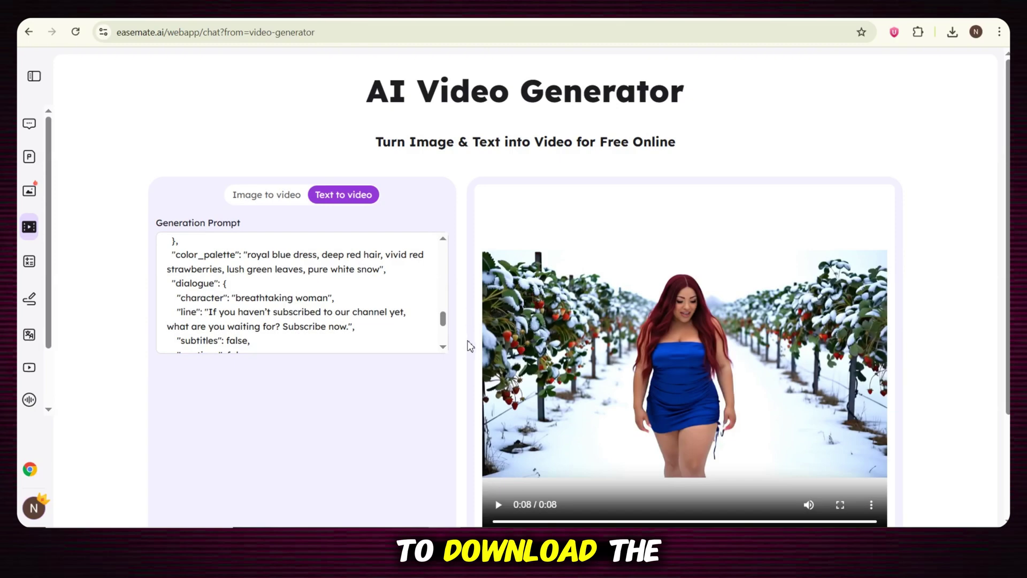
pyautogui.scroll(-3, 344, 317)
# Choose the Seedance Pro model
pyautogui.click(270, 432)
pyautogui.click(303, 246)
pyautogui.click(256, 436)
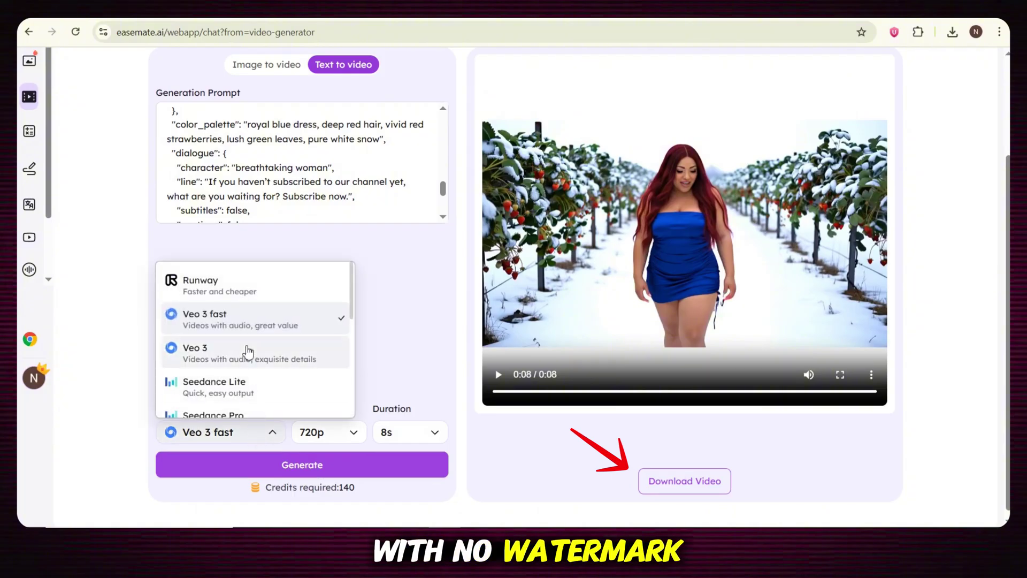
pyautogui.scroll(-3, 241, 347)
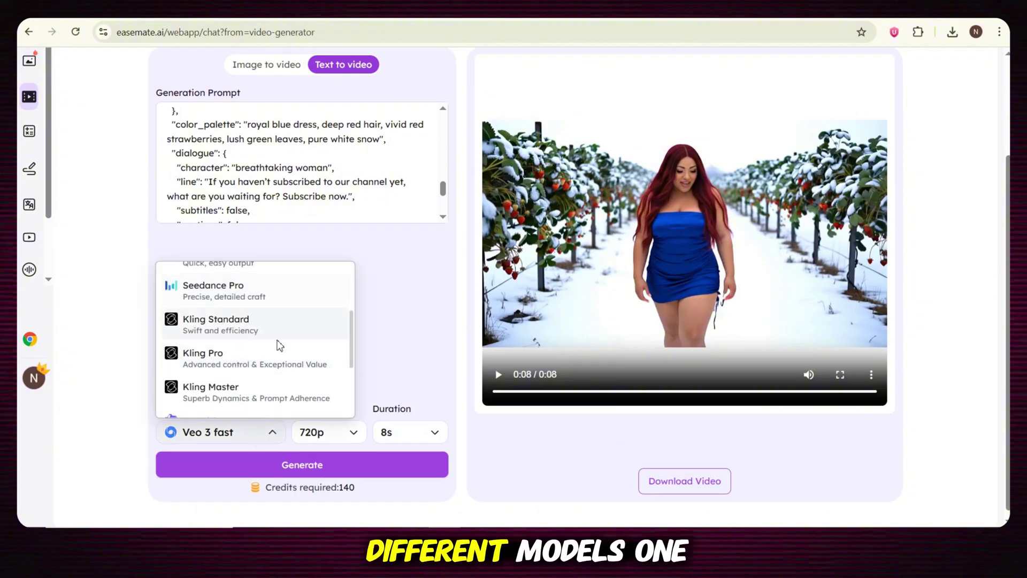
pyautogui.scroll(2, 278, 345)
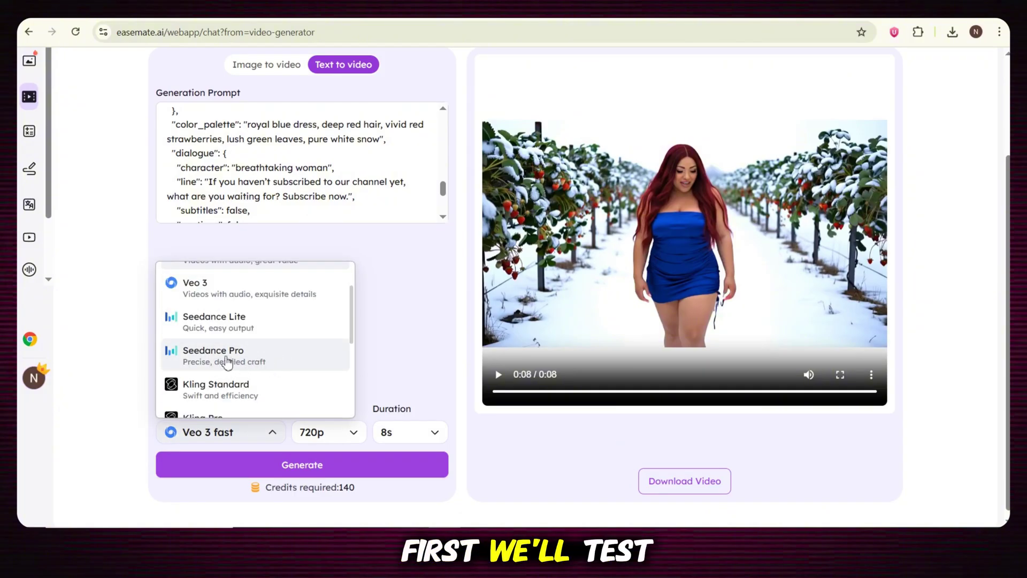
pyautogui.click(205, 358)
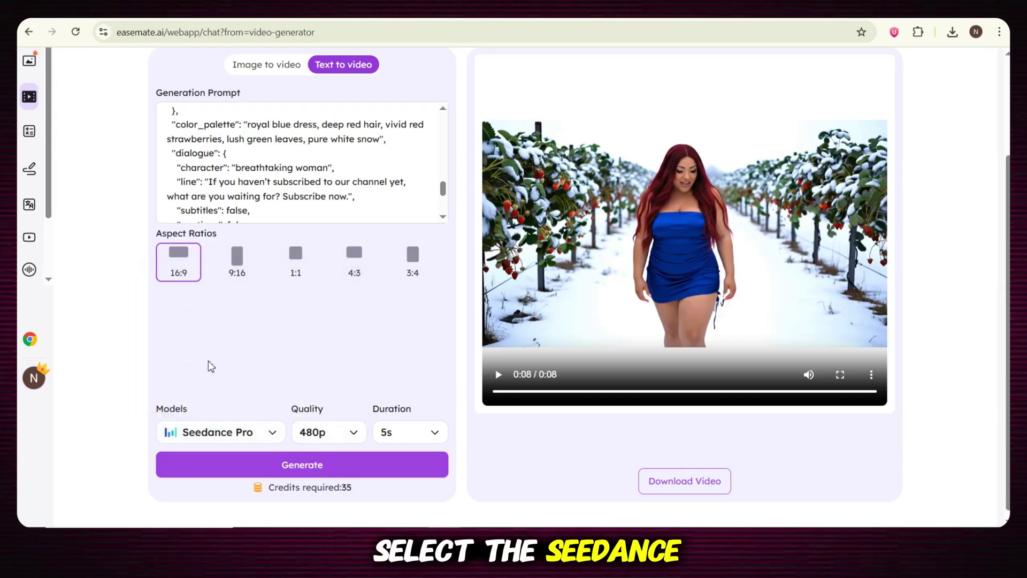
pyautogui.scroll(3, 319, 353)
# Paste the Maldivian beach swing prompt, set 720p quality and generate
pyautogui.hotkey('ctrl', 'a')
pyautogui.hotkey('ctrl', 'v')
pyautogui.click(286, 278)
pyautogui.scroll(-3, 298, 422)
pyautogui.click(319, 426)
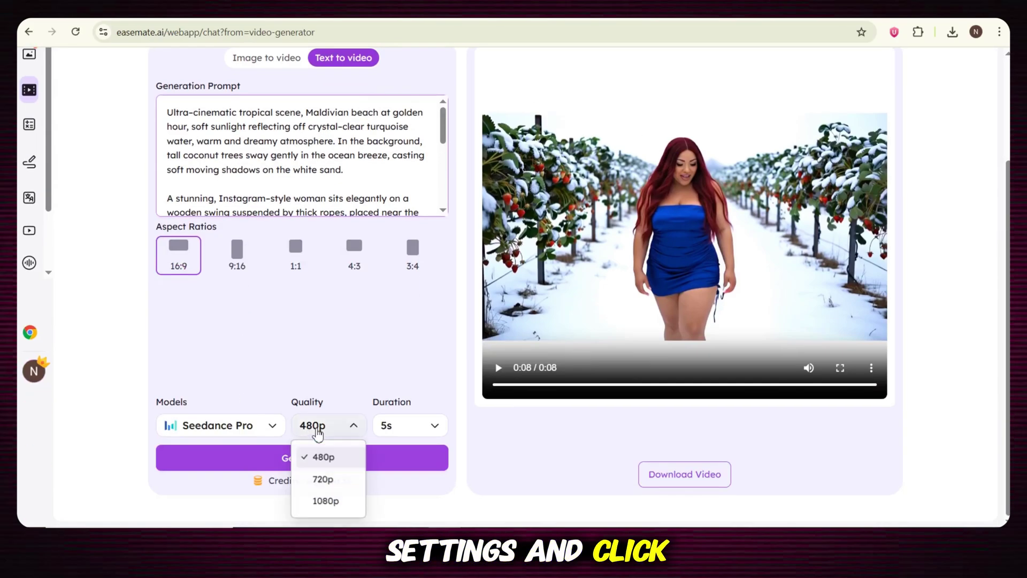
pyautogui.click(323, 480)
pyautogui.click(302, 458)
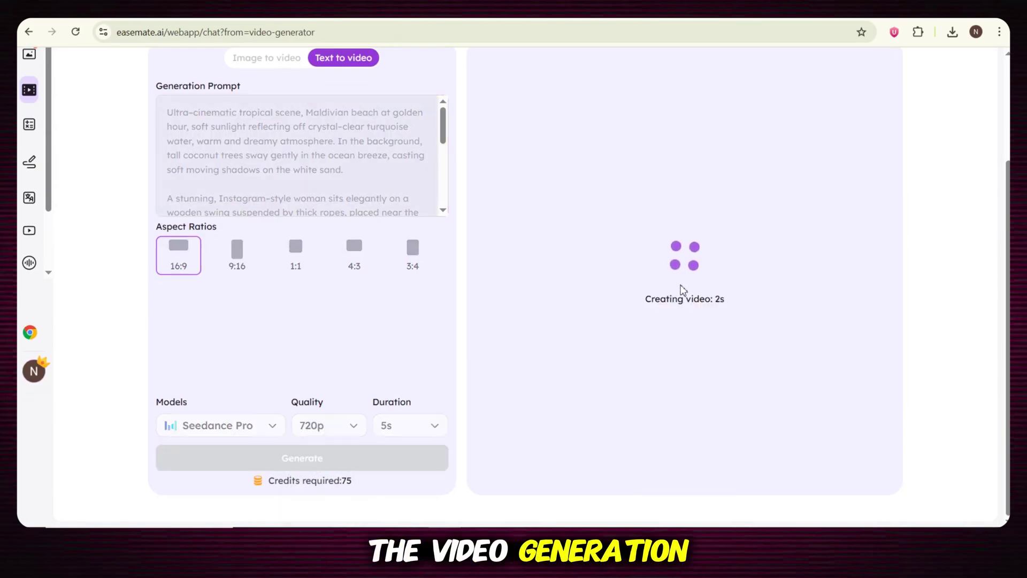
pyautogui.moveTo(643, 309); pyautogui.dragTo(729, 304)
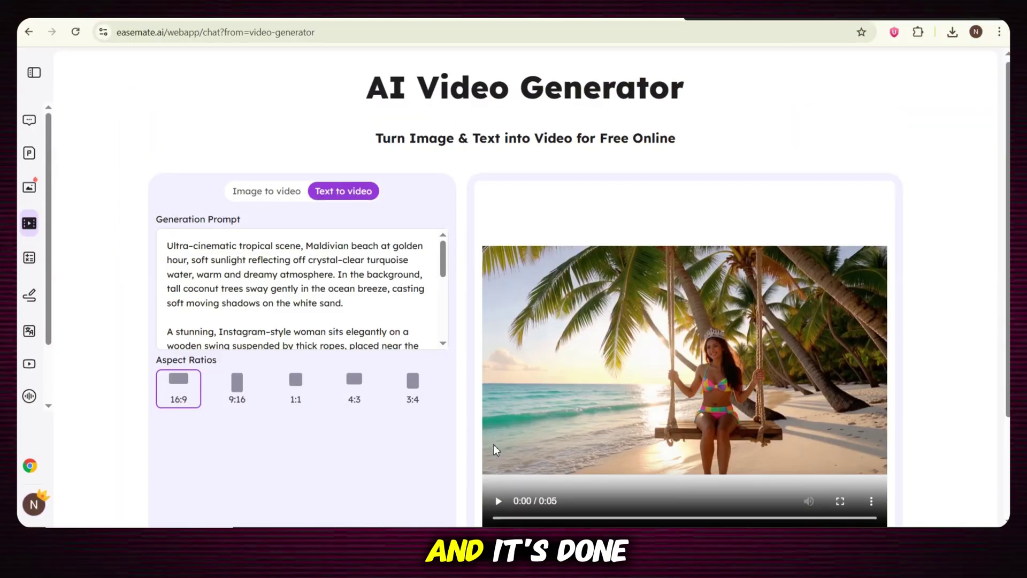
pyautogui.scroll(-3, 494, 444)
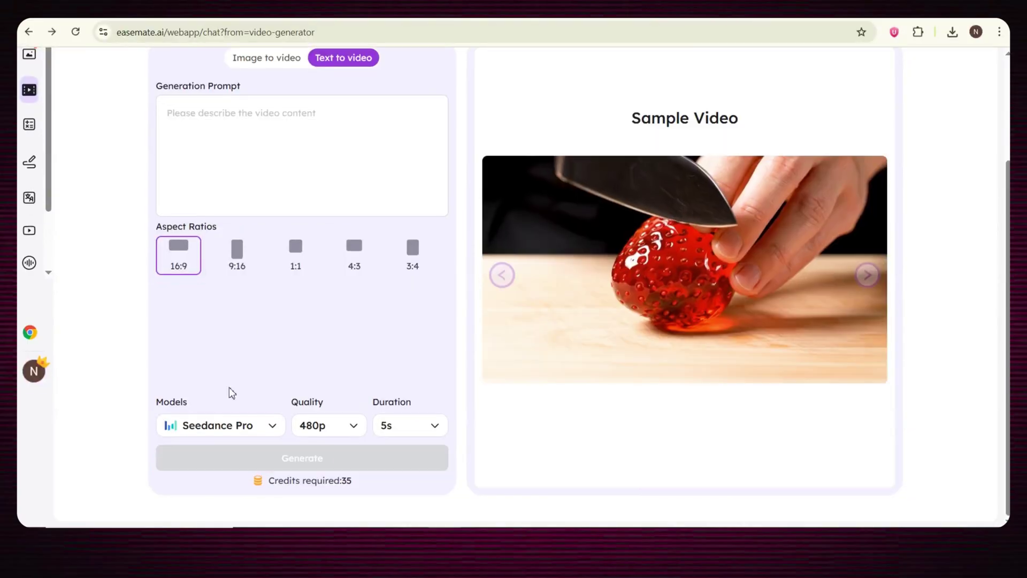
# Generate a 5s 720p Kling Master clip from the snowy orchard panda prompt
pyautogui.click(242, 427)
pyautogui.scroll(-2, 248, 373)
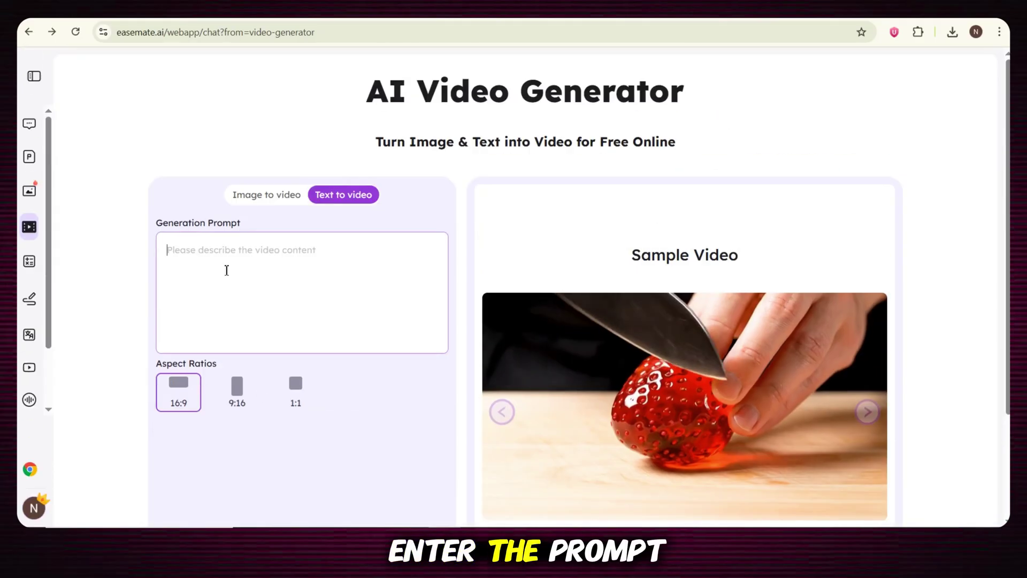
pyautogui.hotkey('ctrl', 'v')
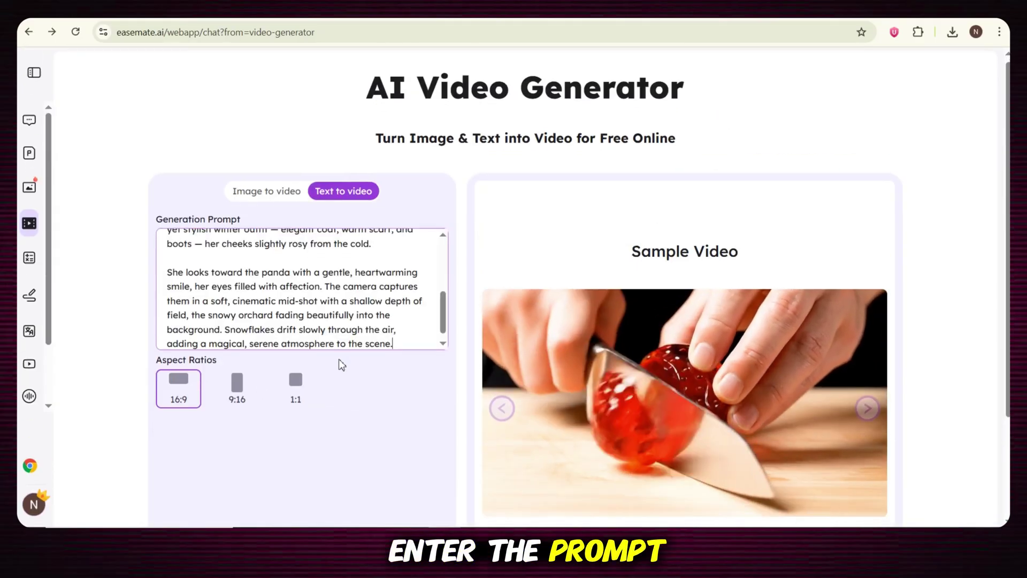
pyautogui.scroll(-3, 300, 321)
pyautogui.click(328, 431)
pyautogui.click(324, 464)
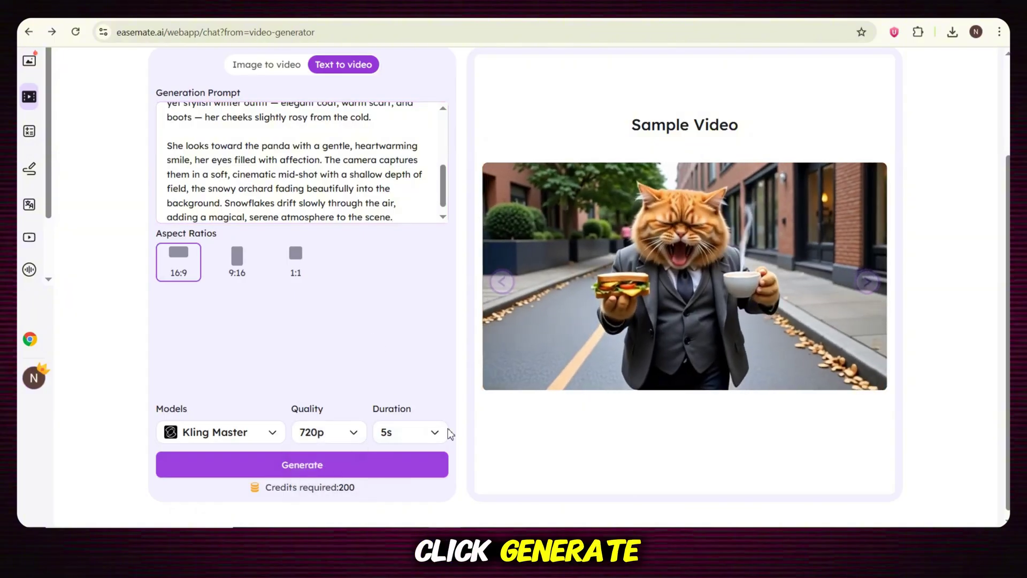
pyautogui.click(437, 463)
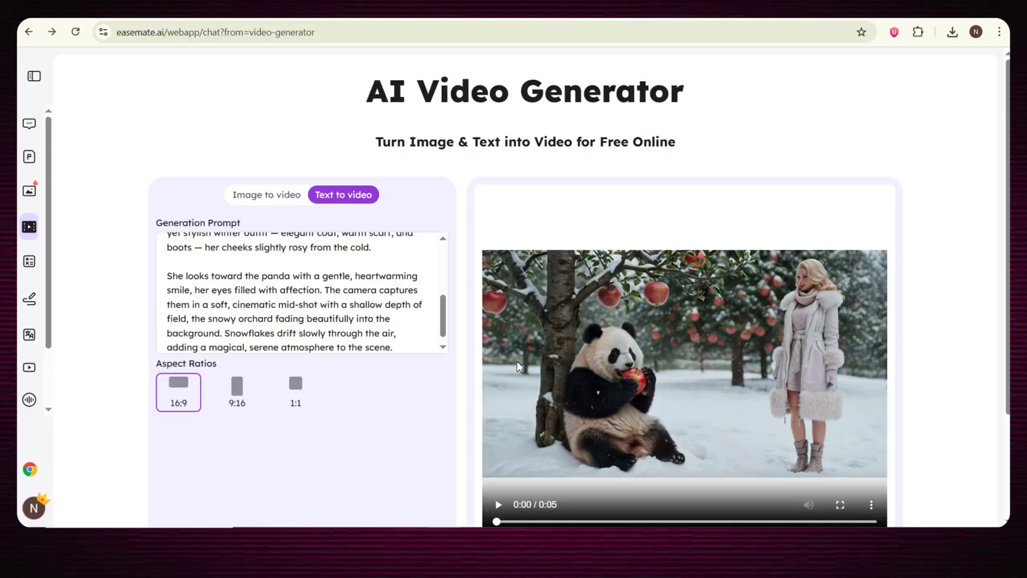
# Select the hailuo-02 pro model for the 1080p, 6s winter-walk clip
pyautogui.scroll(-1, 587, 316)
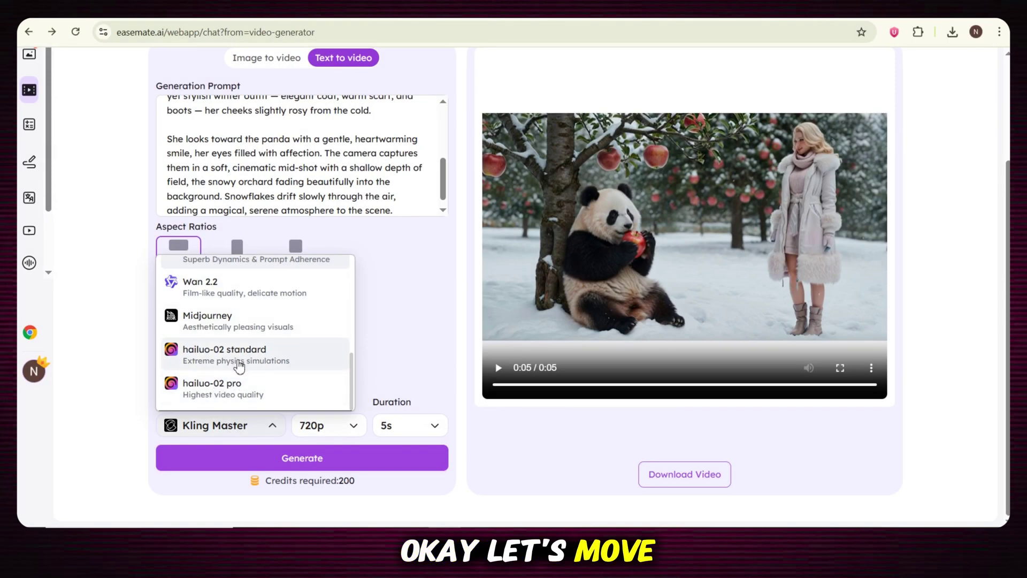
pyautogui.click(230, 391)
pyautogui.scroll(1, 341, 381)
pyautogui.scroll(2, 341, 381)
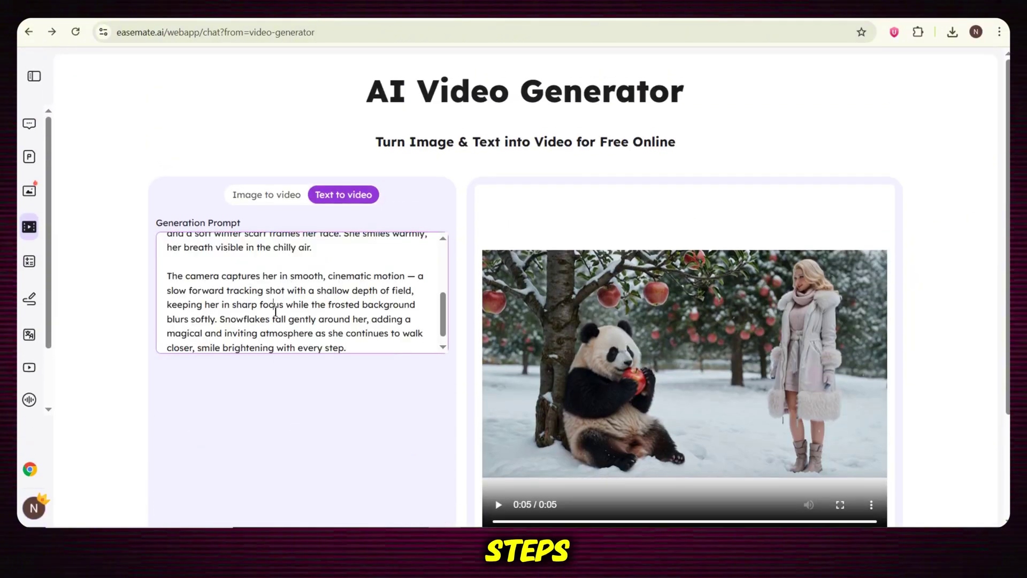
pyautogui.scroll(-3, 376, 420)
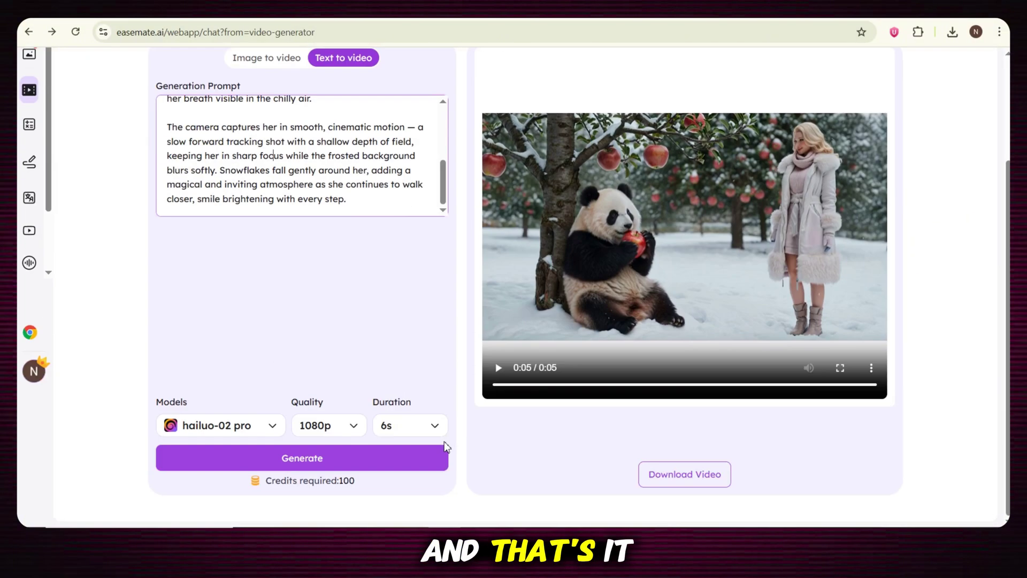
# Generate the hailuo-02 pro fur-coat winter walk clip and play it
pyautogui.click(376, 458)
pyautogui.moveTo(643, 312); pyautogui.dragTo(726, 299)
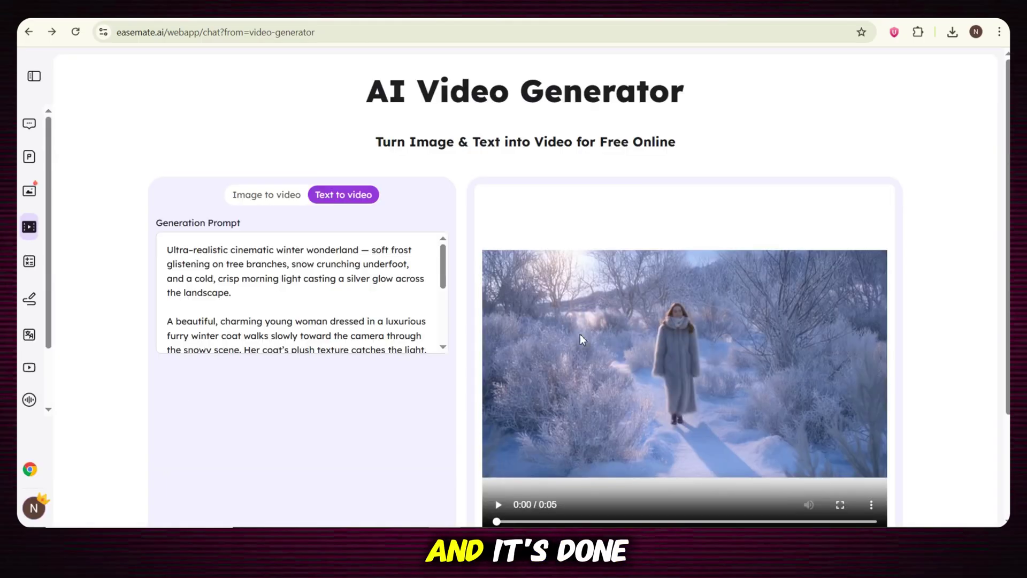
pyautogui.scroll(-1, 496, 452)
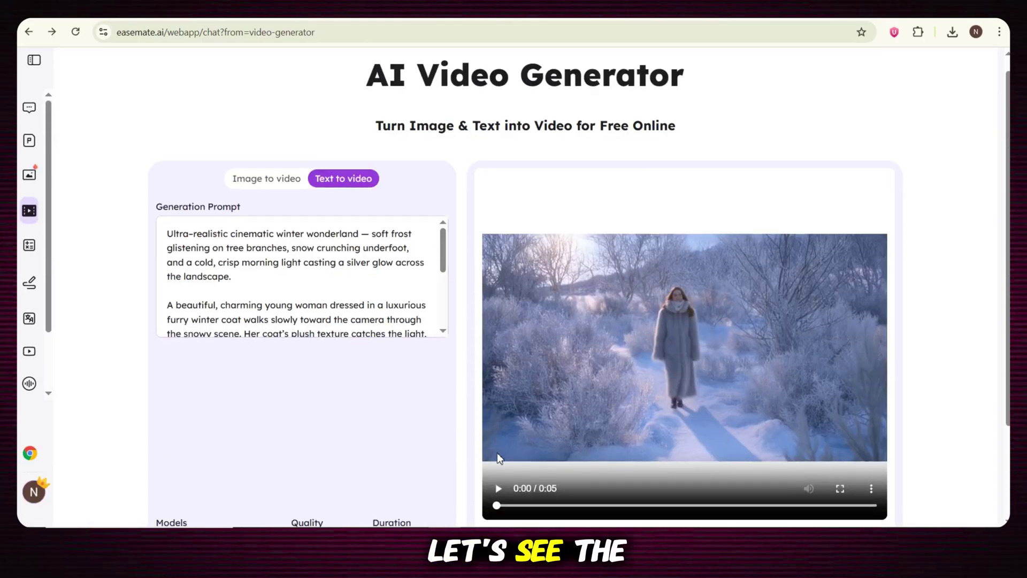
pyautogui.click(498, 443)
pyautogui.scroll(1, 634, 396)
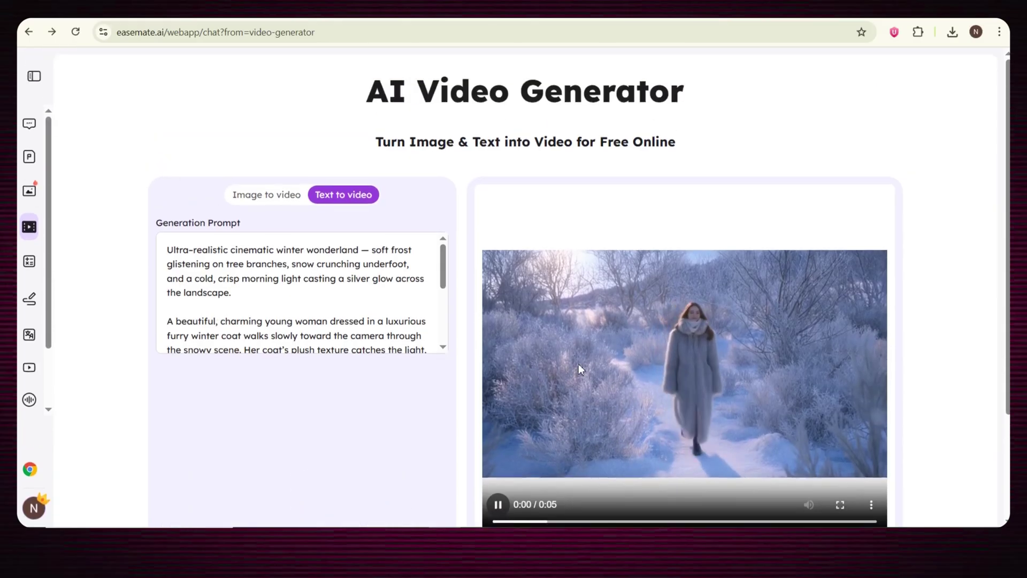